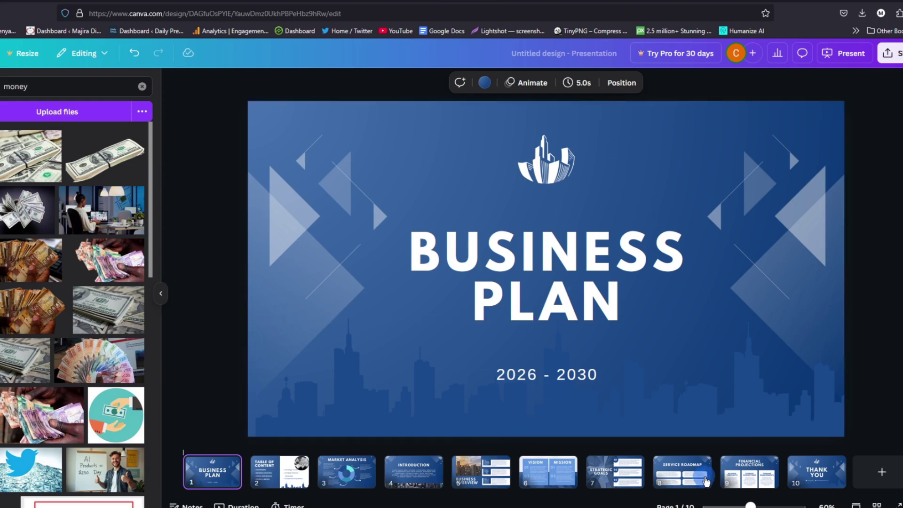
# Add a new slide after the Thank You slide for the MY END GOAL heading
pyautogui.click(798, 484)
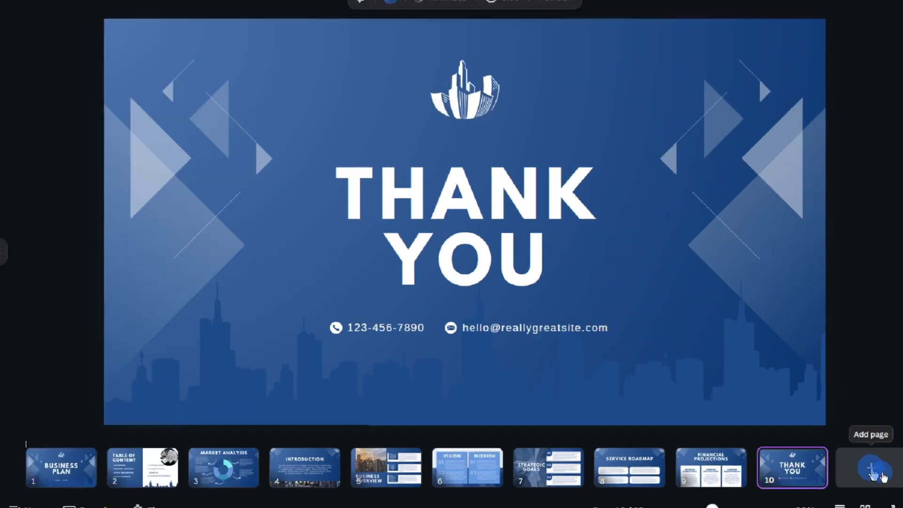
pyautogui.click(882, 474)
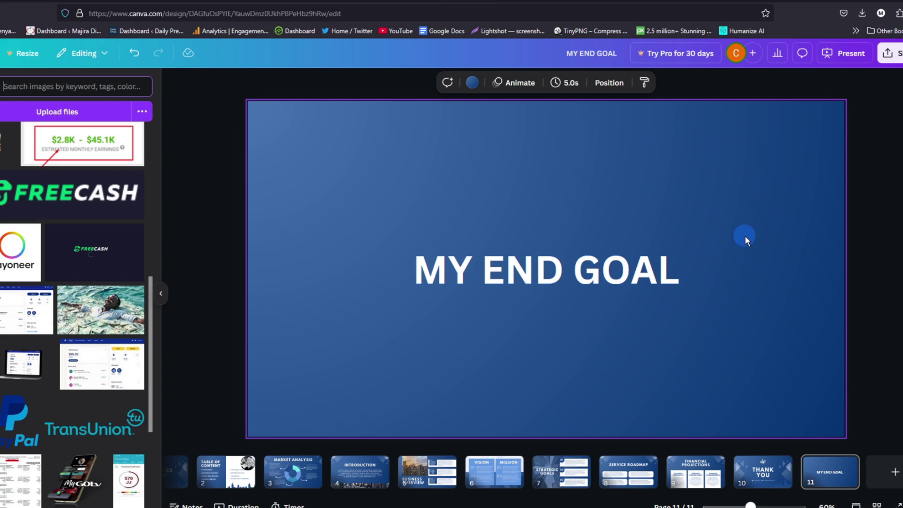
pyautogui.moveTo(73, 254)
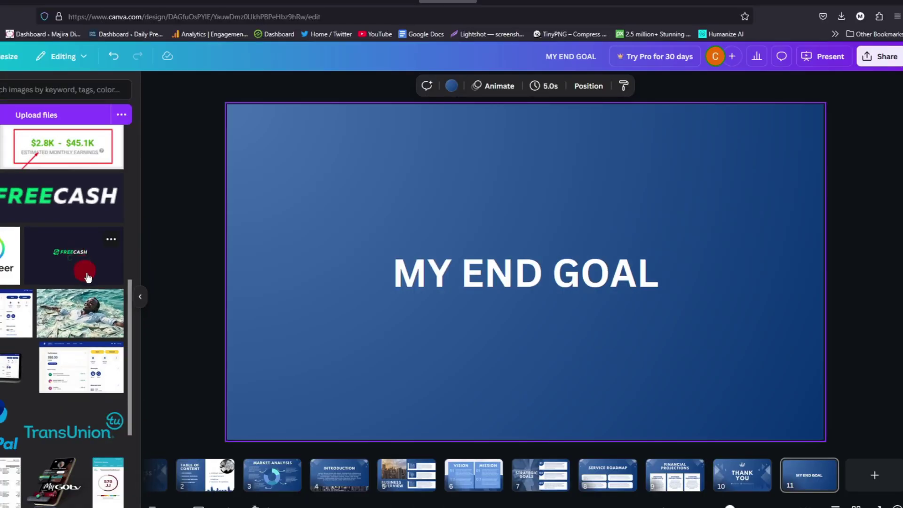
# Drag the uploaded FreeCash logo into the page strip as slide 12
pyautogui.moveTo(76, 263); pyautogui.dragTo(867, 466)
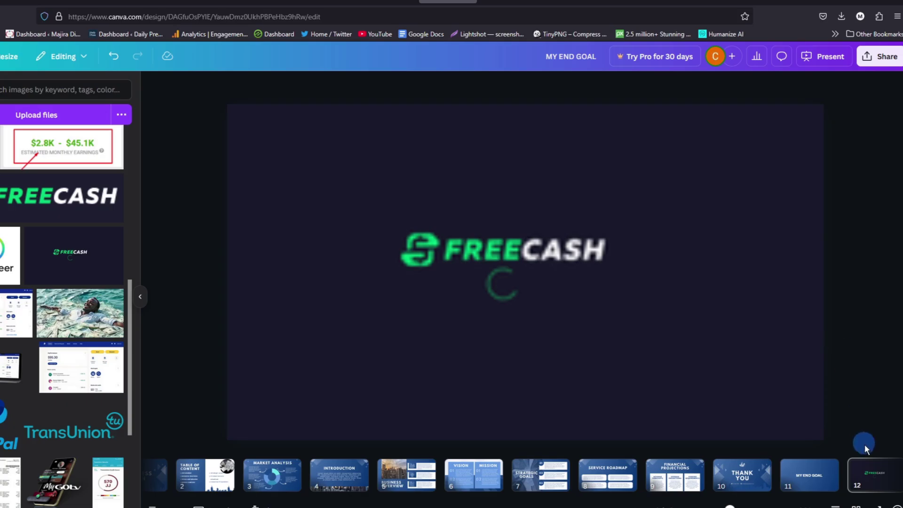
# Add blank slides 13 and 14 after the FreeCash slide
pyautogui.click(866, 478)
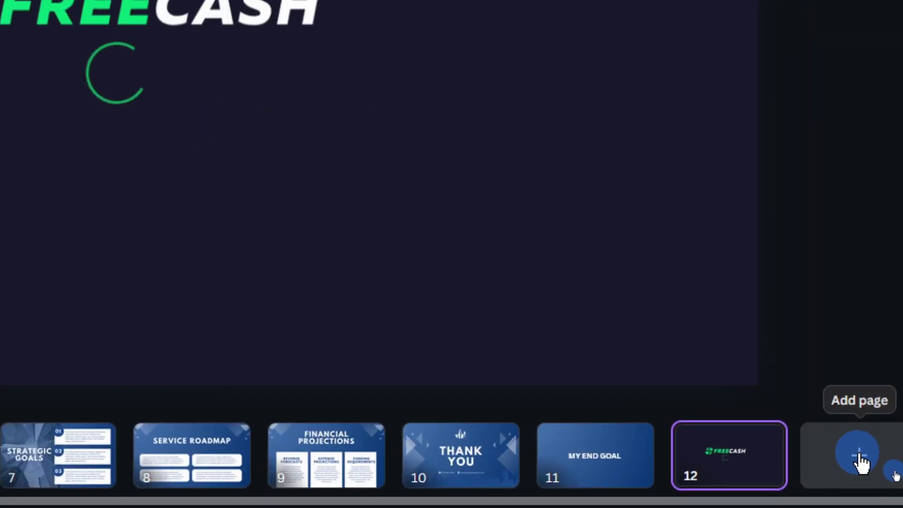
pyautogui.click(860, 462)
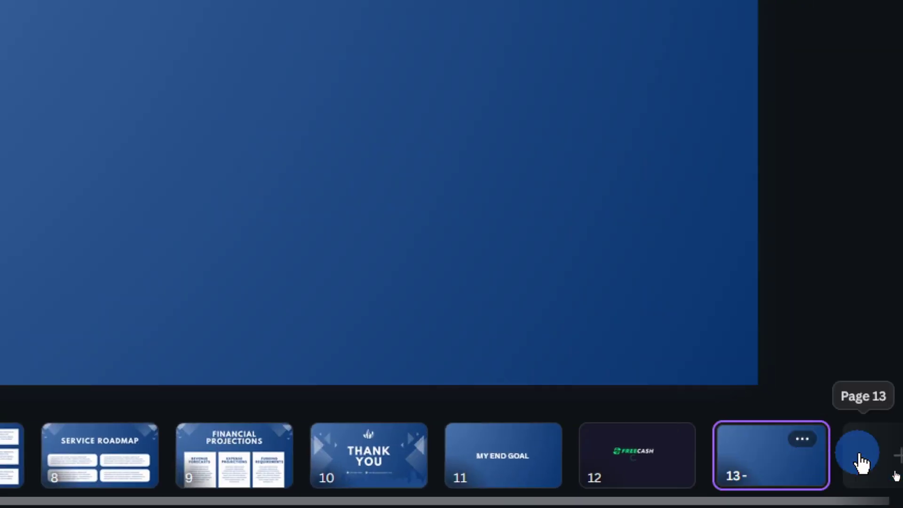
pyautogui.click(861, 462)
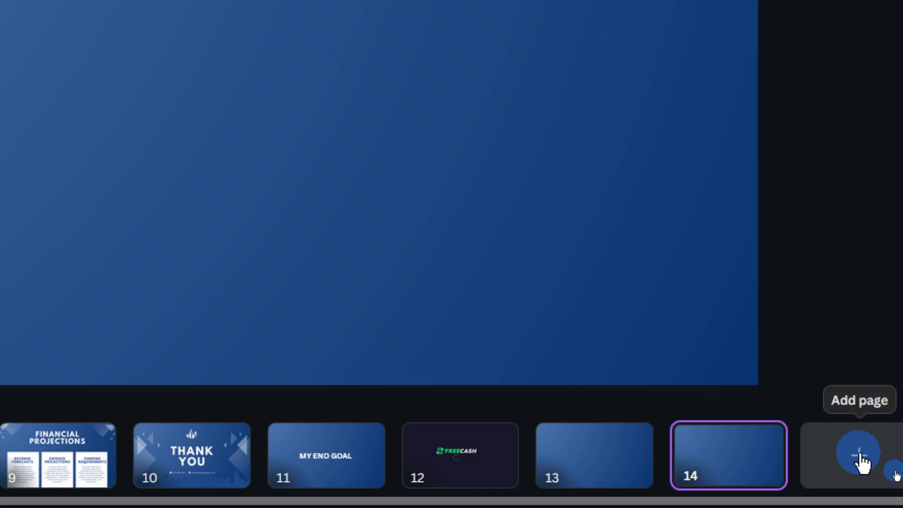